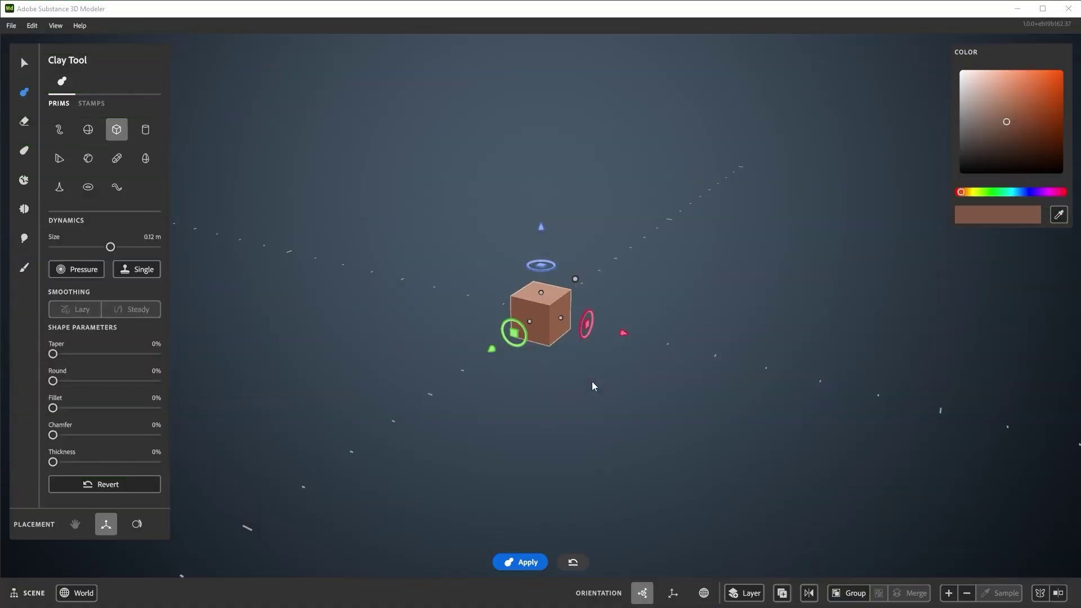
Orbit around the clay cube from several angles, then zoom in until it fills the view
{"action": "right_click_drag", "start_coordinate": [570, 319], "coordinate": [555, 291]}
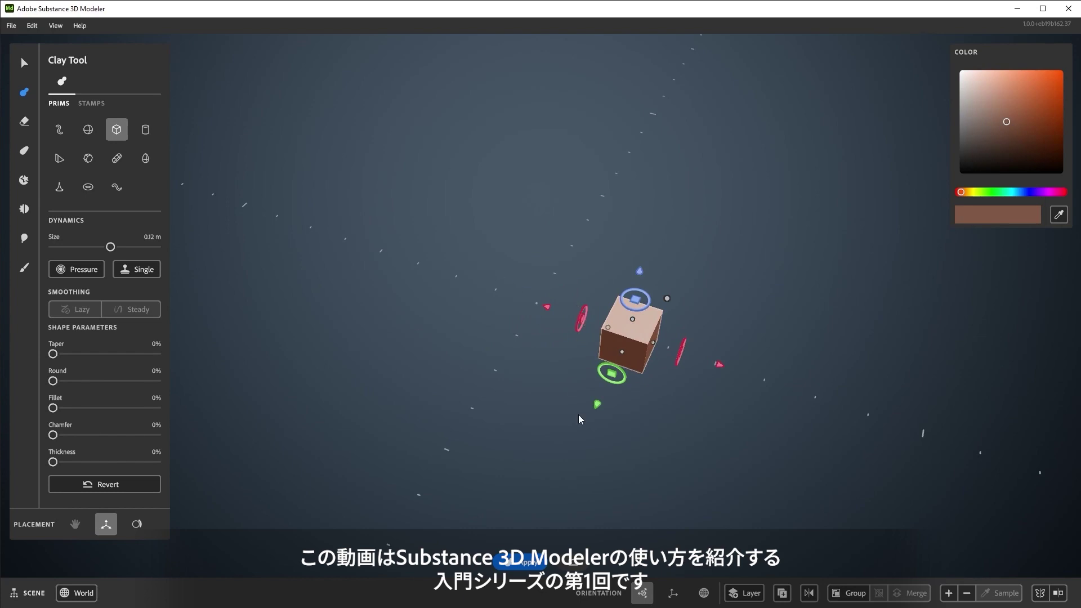
{"action": "right_click_drag", "start_coordinate": [658, 470], "coordinate": [550, 430]}
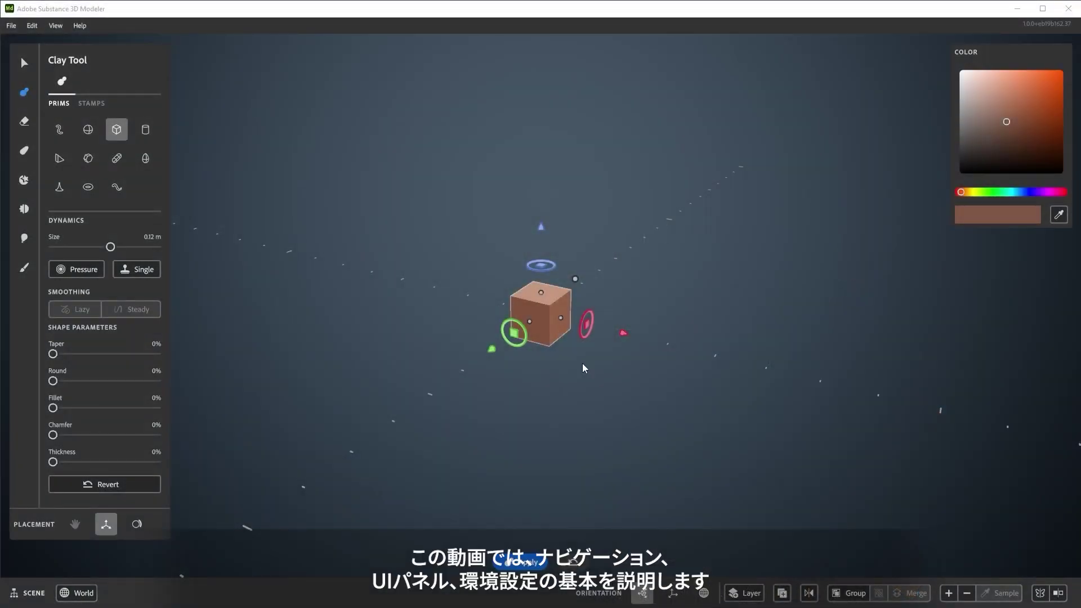
{"action": "middle_click_drag", "start_coordinate": [621, 338], "coordinate": [593, 409]}
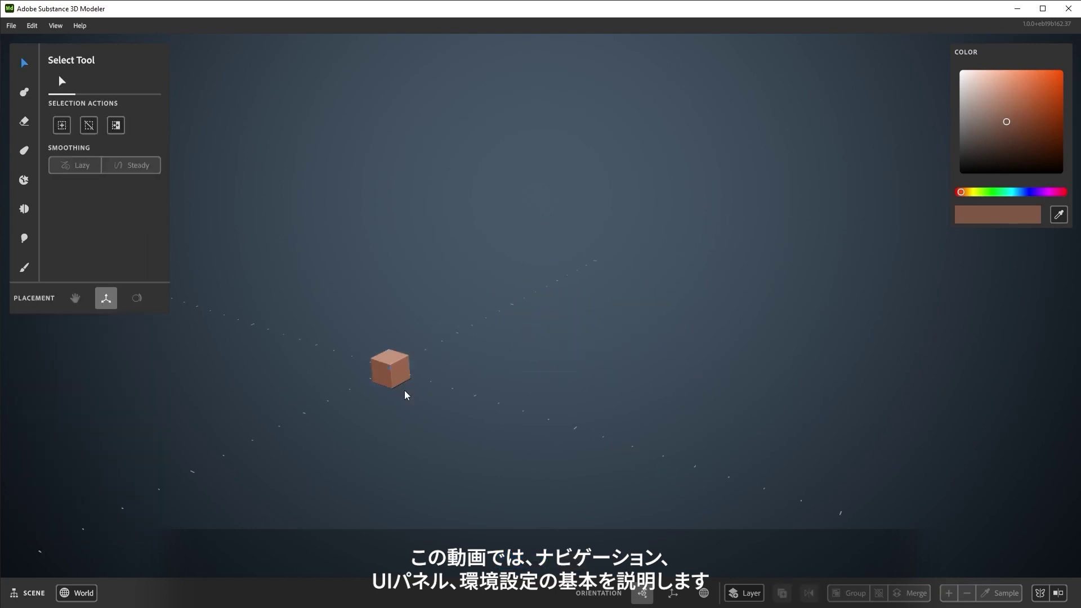
{"action": "middle_click_drag", "start_coordinate": [405, 393], "coordinate": [460, 353]}
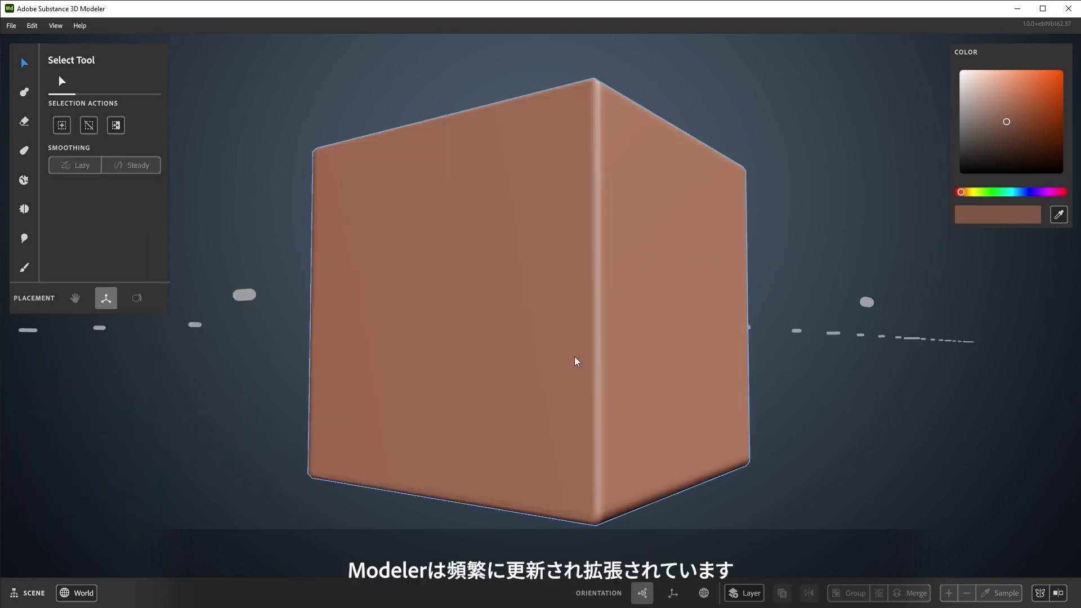
{"action": "right_click", "coordinate": [574, 356]}
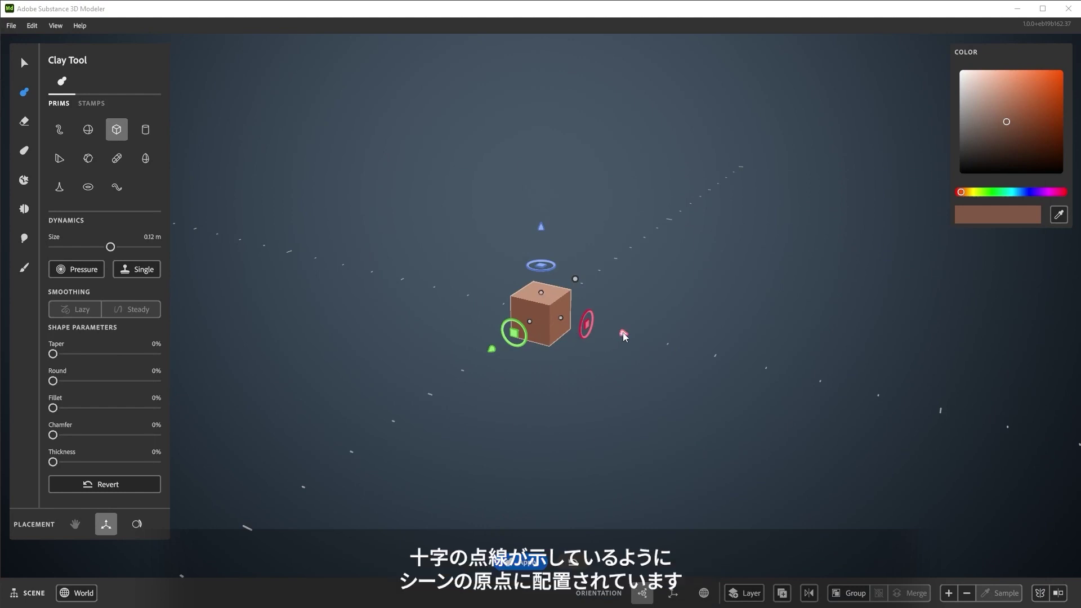
Orbit the camera to view the cube gizmo from another side
{"action": "middle_click_drag", "start_coordinate": [623, 335], "coordinate": [575, 390]}
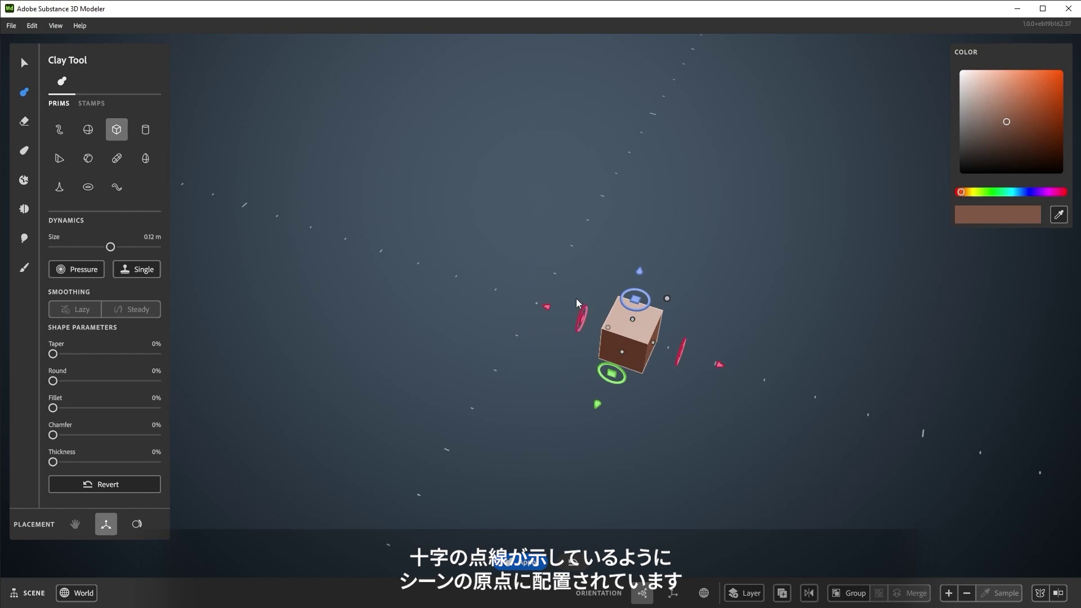
{"action": "key", "text": "alt"}
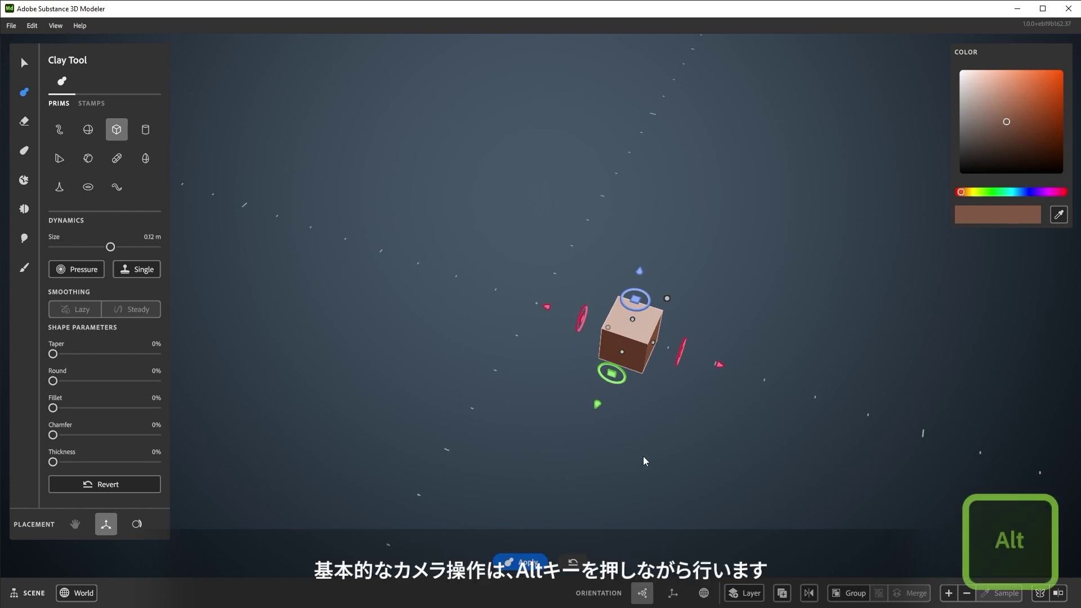
{"action": "left_click_drag", "start_coordinate": [661, 475], "coordinate": [624, 387], "text": "alt"}
Pan the cube toward the lower left, zoom out and back in, then orbit again
{"action": "middle_click_drag", "start_coordinate": [688, 413], "coordinate": [660, 423], "text": "alt"}
{"action": "right_click_drag", "start_coordinate": [665, 420], "coordinate": [630, 356], "text": "alt"}
{"action": "scroll", "coordinate": [630, 356], "scroll_direction": "down", "scroll_amount": 2}
{"action": "scroll", "coordinate": [629, 355], "scroll_direction": "up", "scroll_amount": 3}
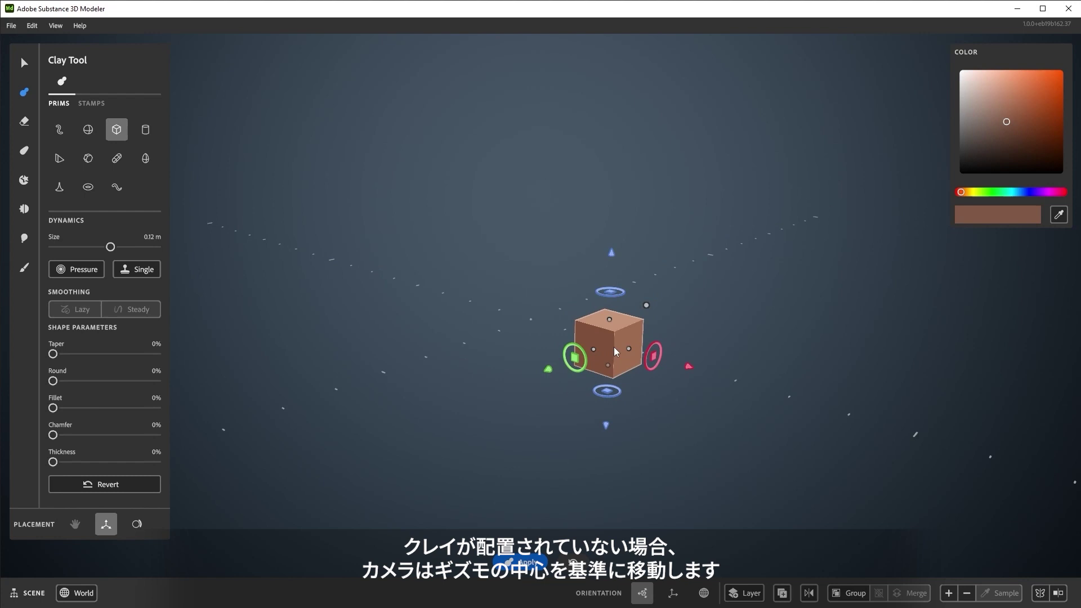
{"action": "right_click_drag", "start_coordinate": [644, 468], "coordinate": [765, 382]}
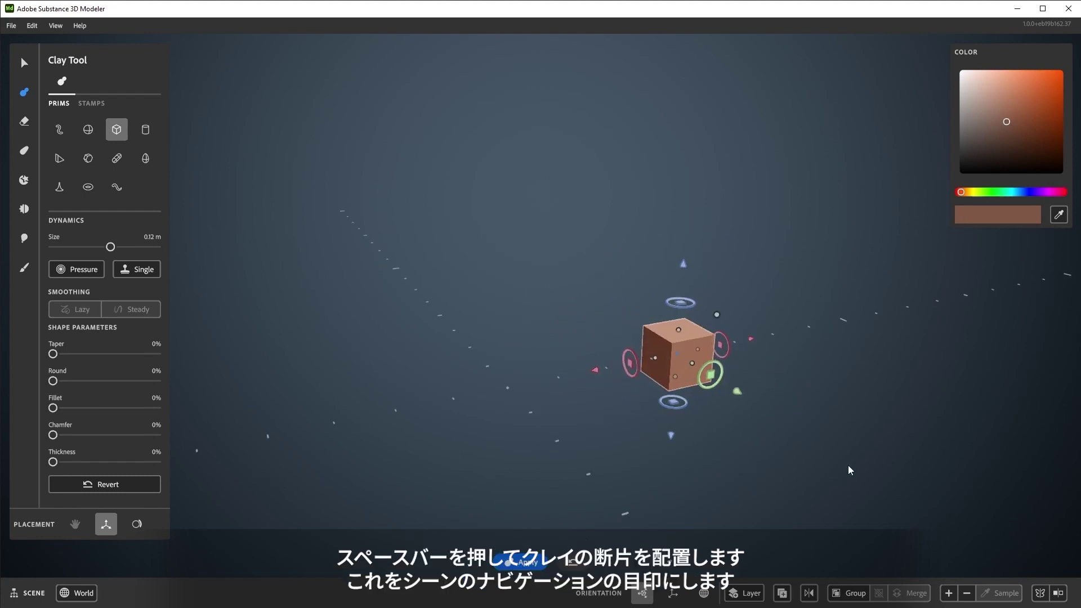
Place the clay cube in the scene and swing the view around it
{"action": "key", "text": "space"}
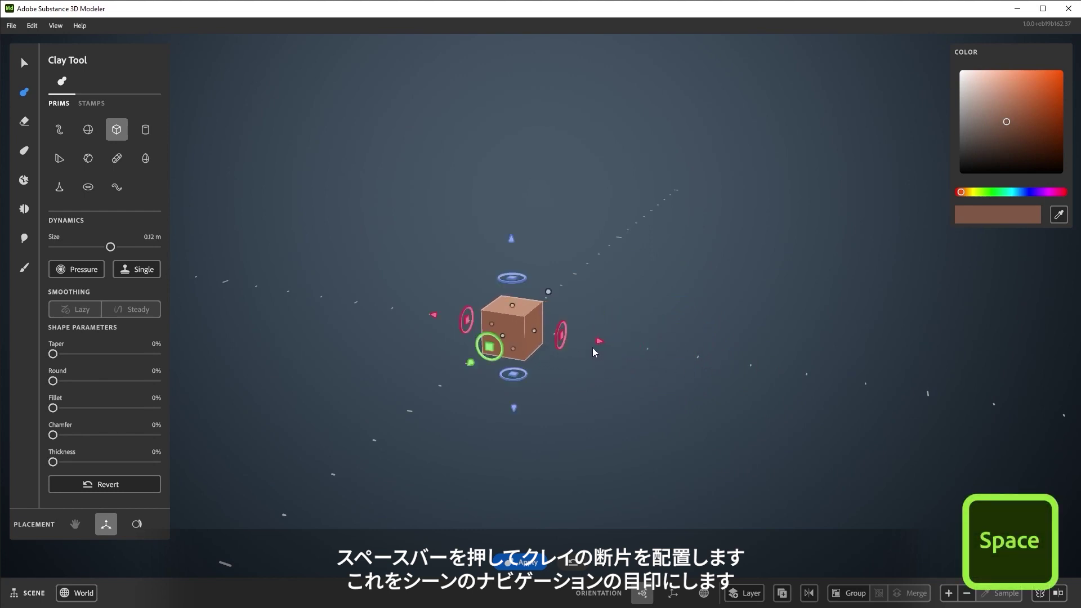
{"action": "left_click_drag", "start_coordinate": [600, 343], "coordinate": [811, 366]}
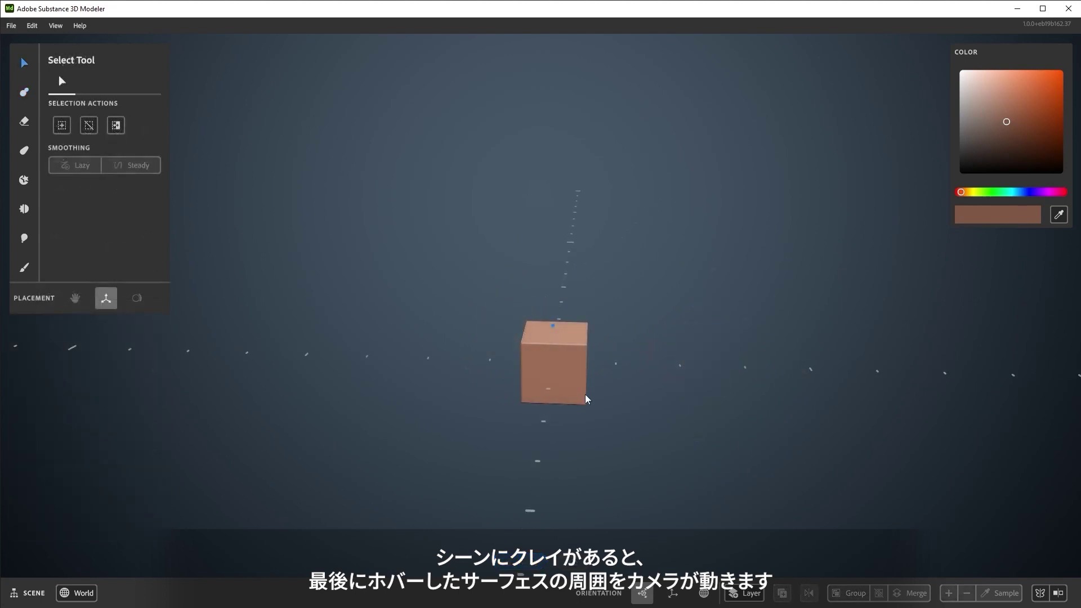
{"action": "right_click_drag", "start_coordinate": [585, 396], "coordinate": [372, 369]}
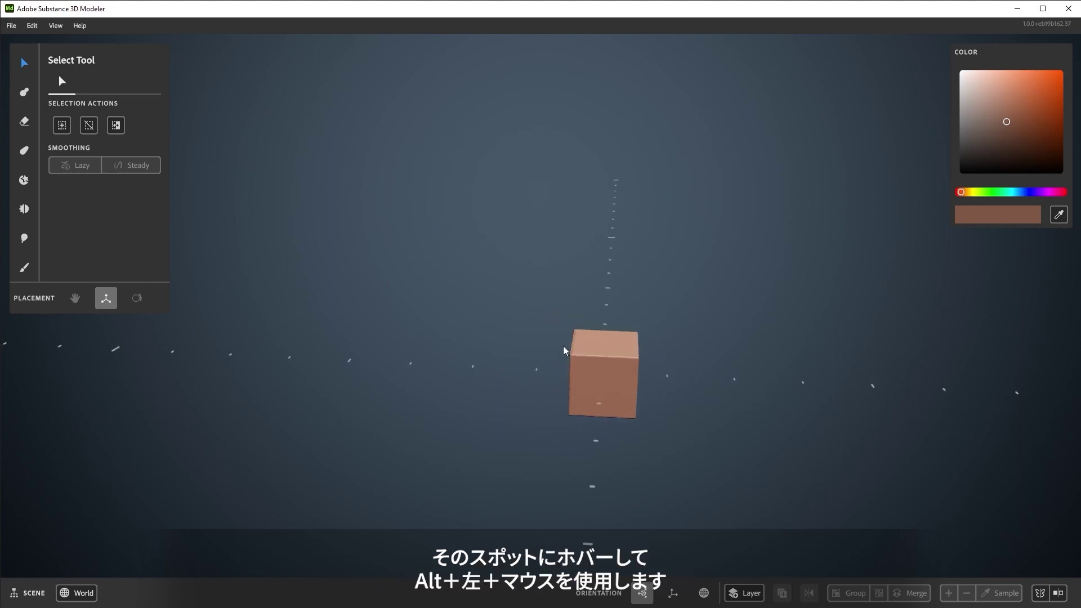
Orbit around the cube's top corner, zoom out, then recentre the view on the cube
{"action": "left_click_drag", "start_coordinate": [633, 343], "coordinate": [691, 447], "text": "alt"}
{"action": "scroll", "coordinate": [690, 447], "scroll_direction": "down", "scroll_amount": 3}
{"action": "middle_click_drag", "start_coordinate": [685, 324], "coordinate": [67, 509]}
{"action": "key", "text": "f"}
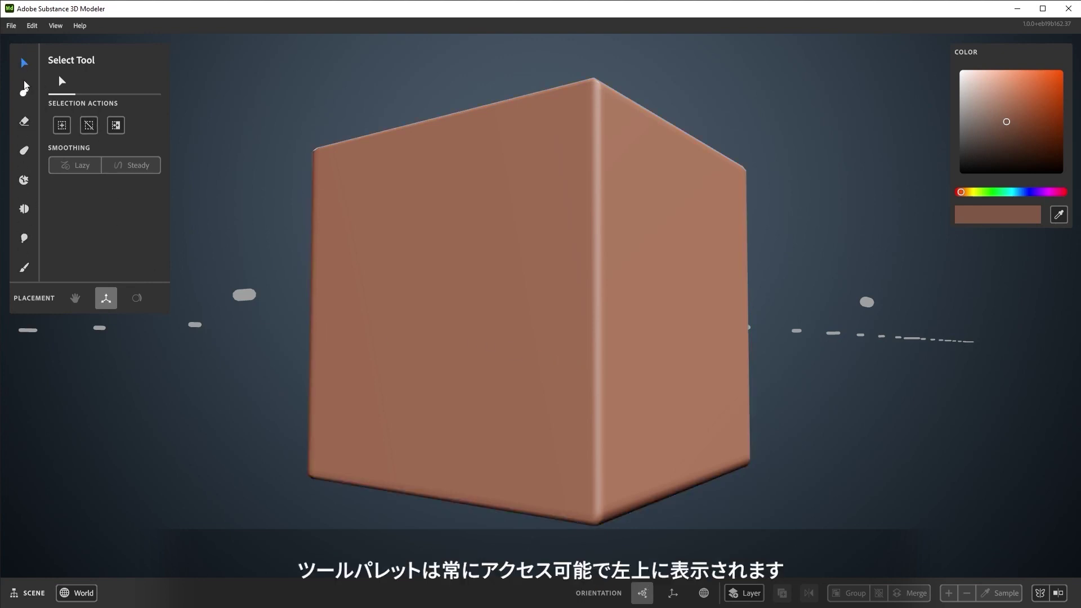
{"action": "left_click", "coordinate": [24, 121]}
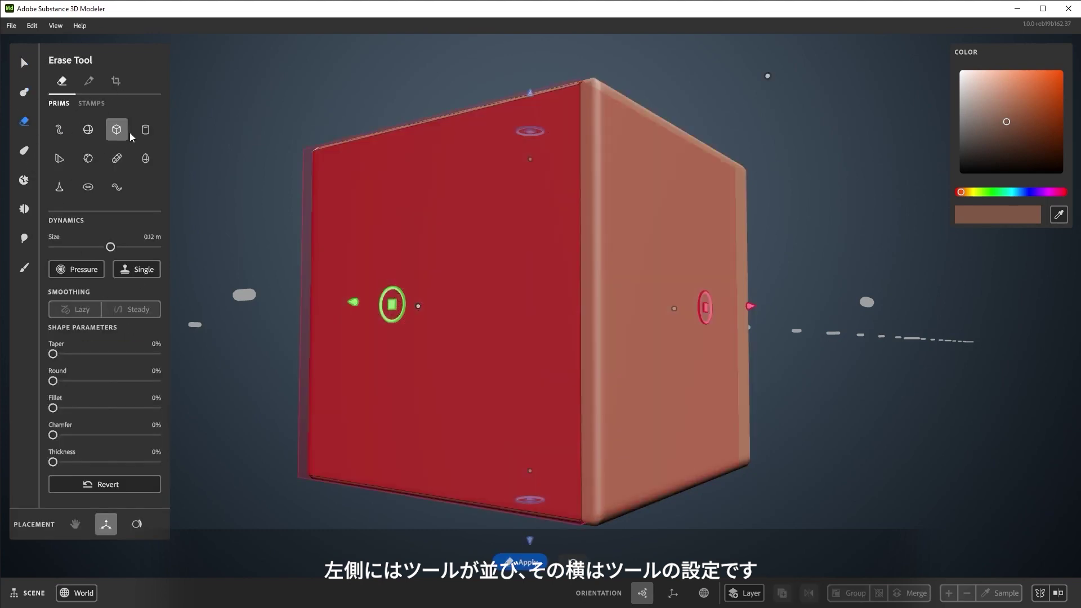
{"action": "left_click", "coordinate": [25, 62]}
{"action": "right_click", "coordinate": [630, 223]}
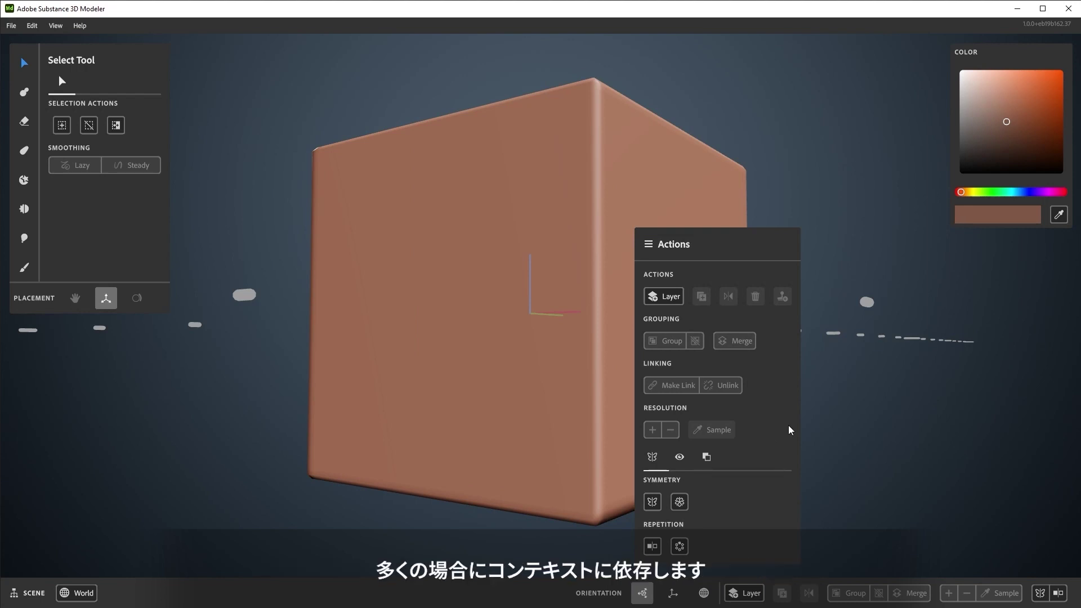
{"action": "left_click", "coordinate": [926, 302]}
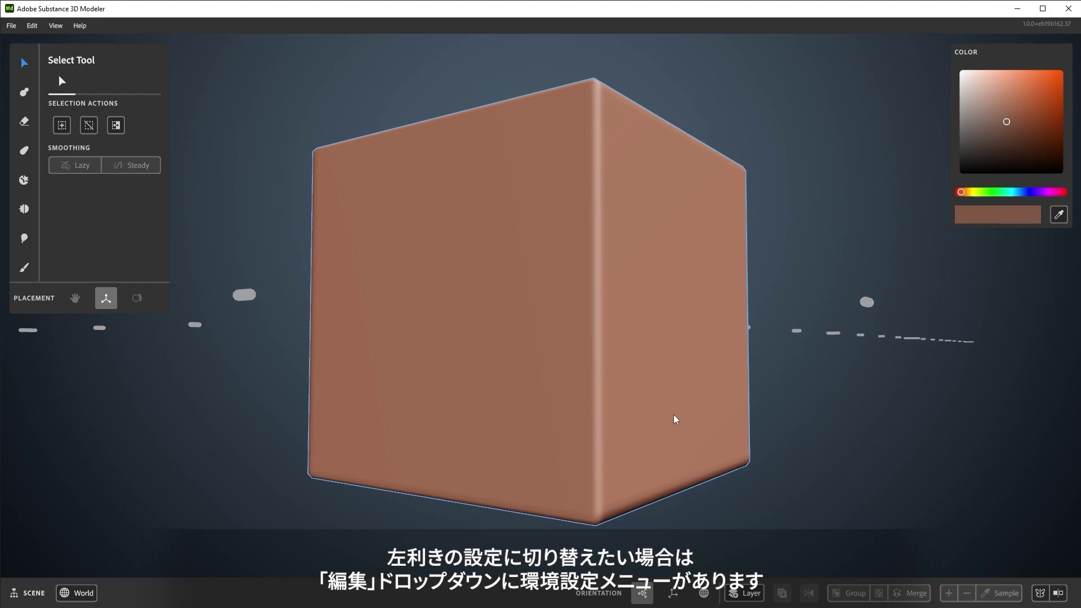
Open Preferences from the Edit menu and show the Desktop handedness settings
{"action": "left_click", "coordinate": [36, 25]}
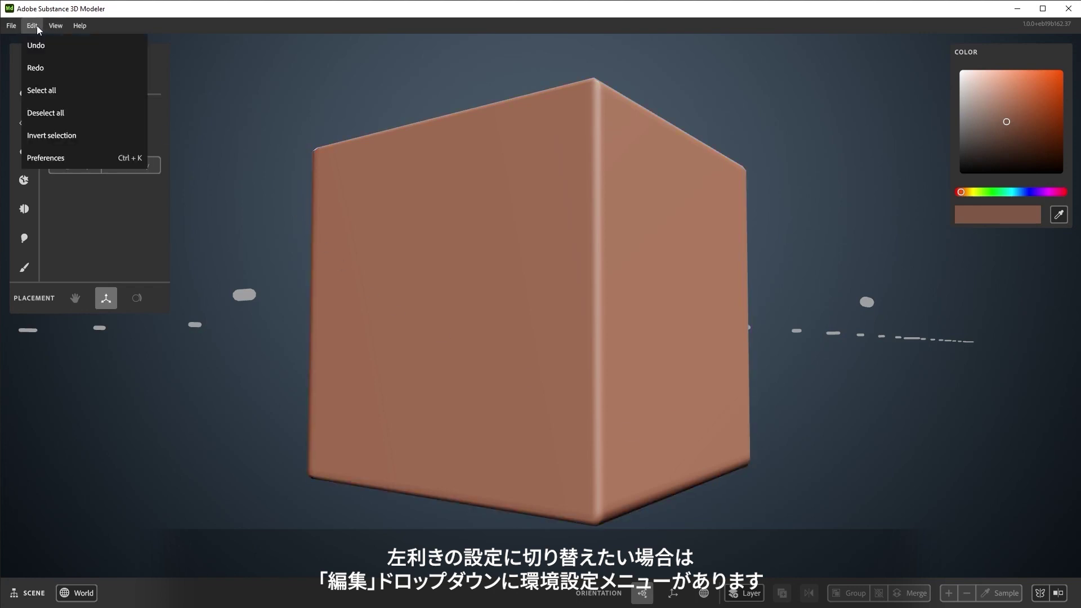
{"action": "left_click", "coordinate": [55, 159]}
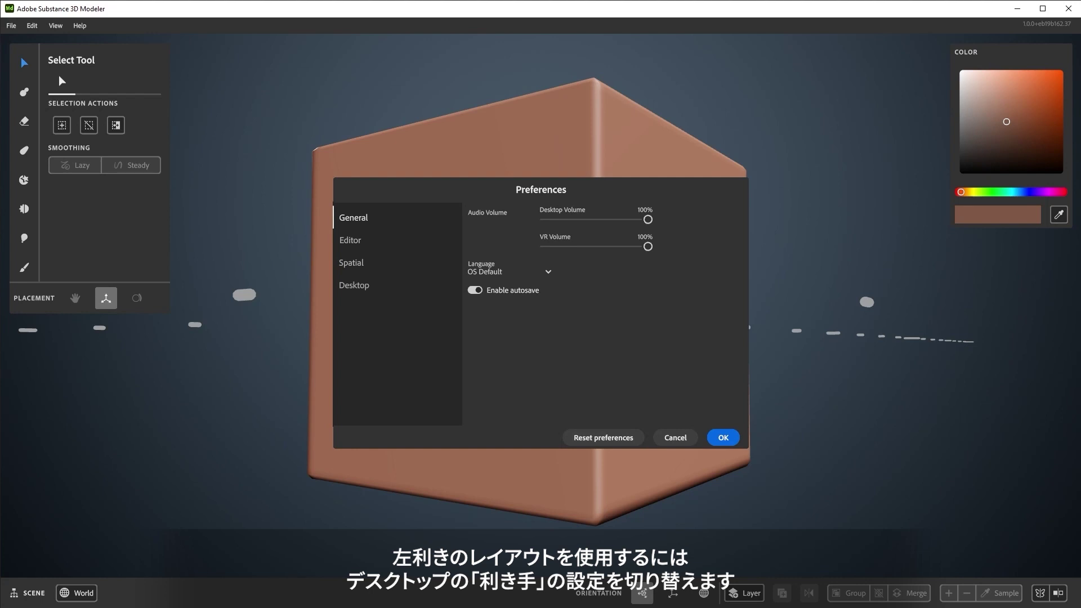
{"action": "left_click", "coordinate": [437, 283]}
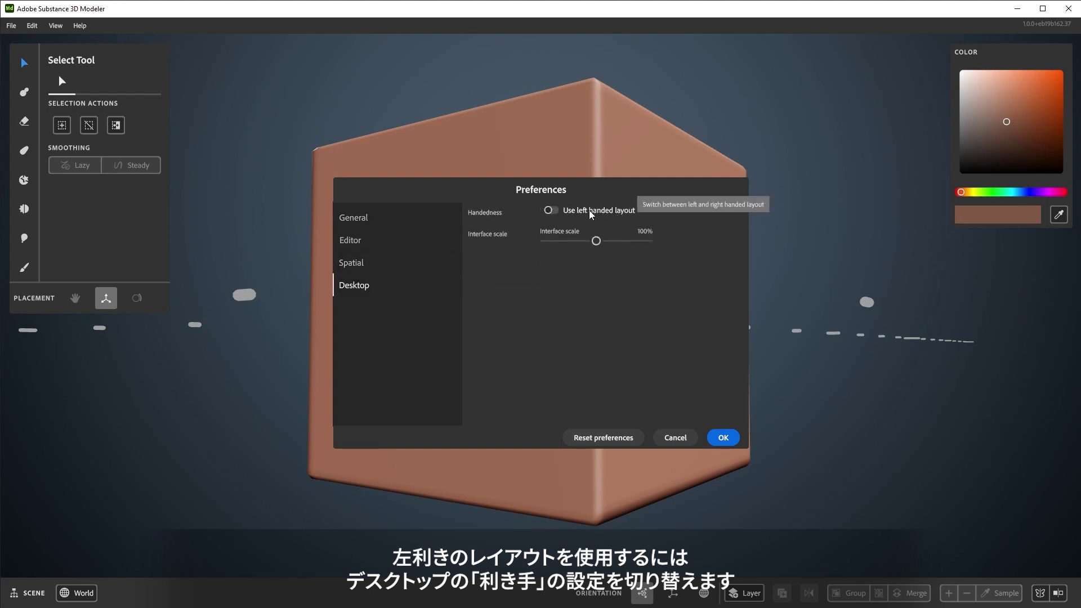
Toggle 'Use left handed layout' on and off twice, leave it off, and confirm with OK
{"action": "left_click", "coordinate": [597, 210]}
{"action": "left_click", "coordinate": [604, 211]}
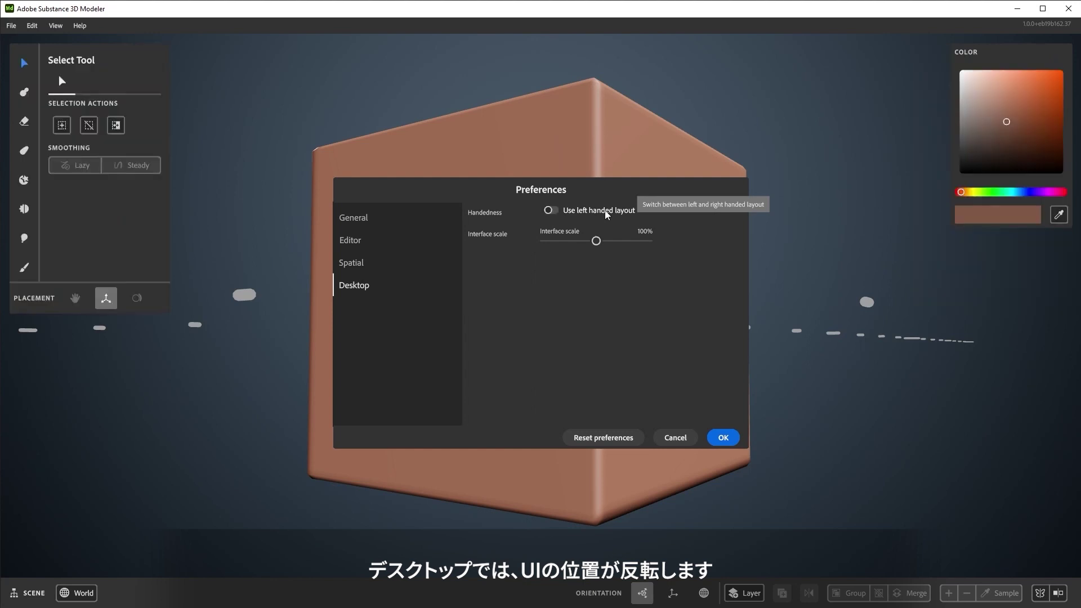
{"action": "left_click", "coordinate": [604, 211]}
{"action": "left_click", "coordinate": [604, 211]}
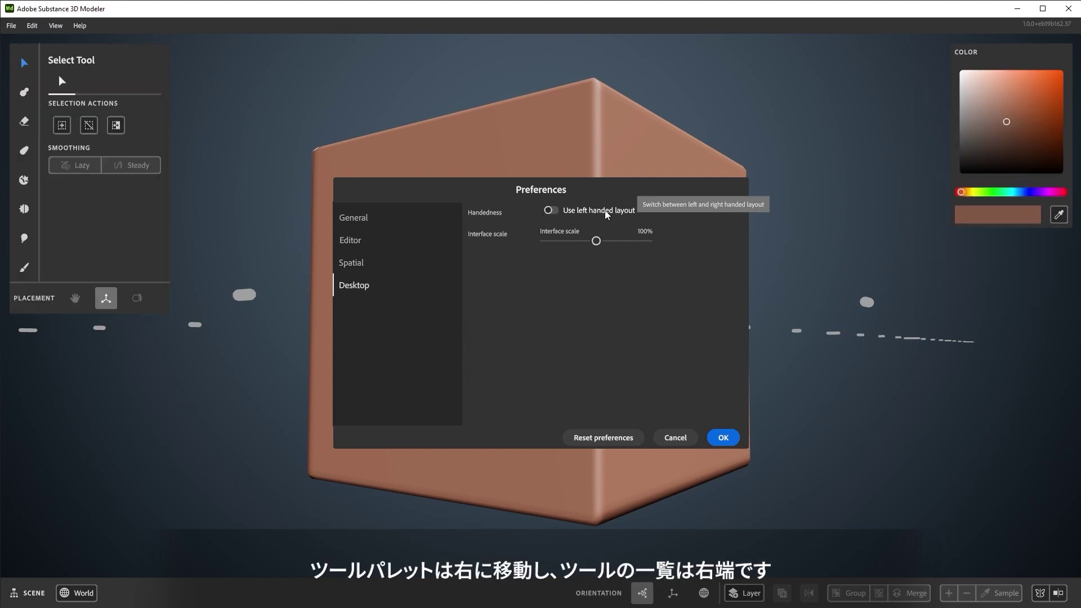
{"action": "left_click", "coordinate": [722, 438]}
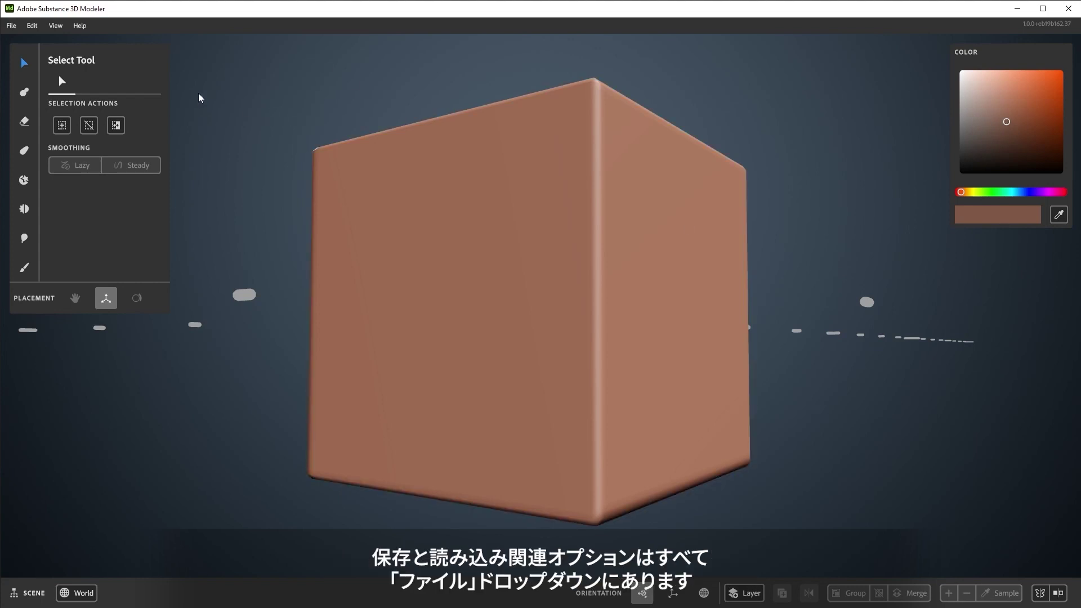
{"action": "left_click", "coordinate": [15, 23]}
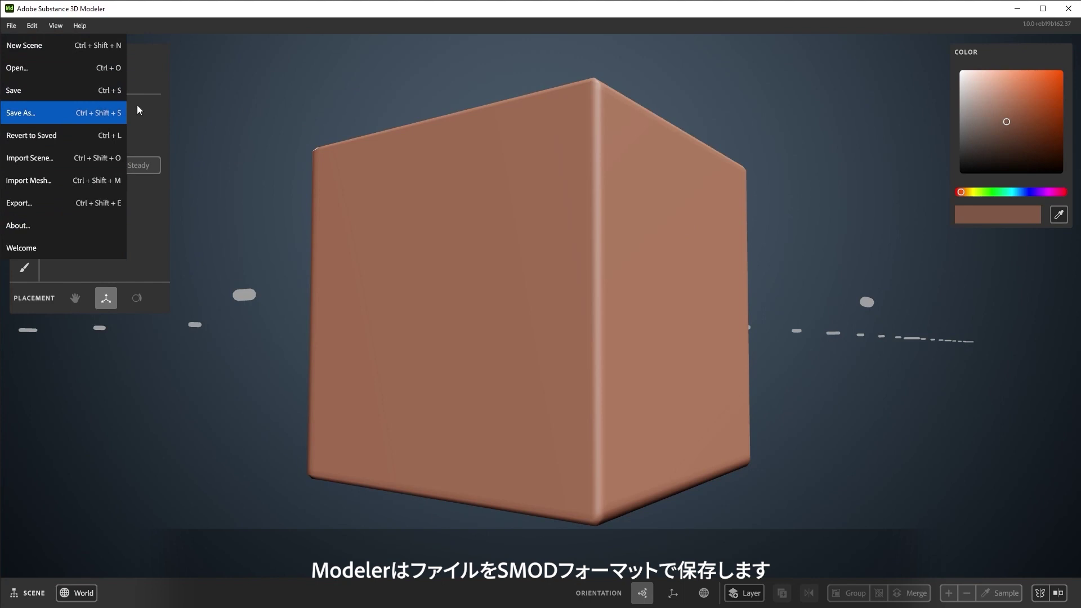
{"action": "left_click", "coordinate": [243, 106]}
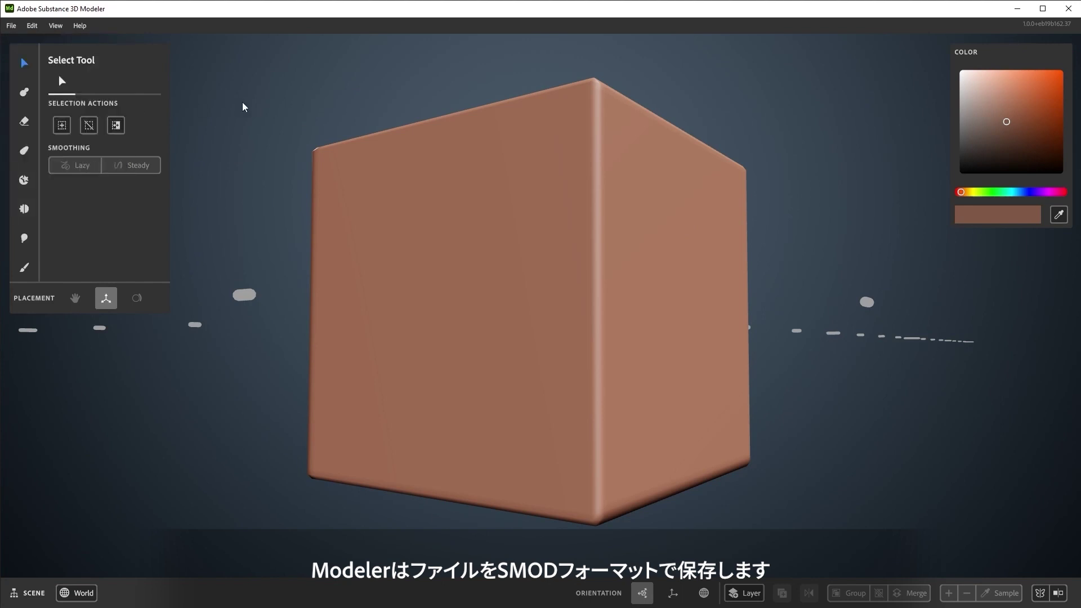
{"action": "left_click", "coordinate": [11, 26]}
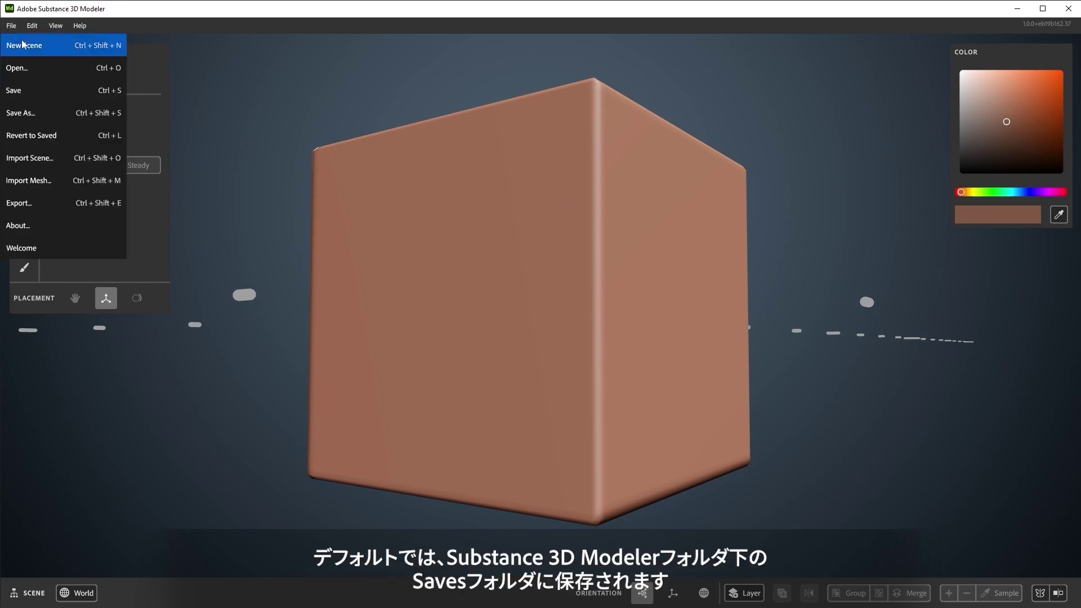
{"action": "left_click", "coordinate": [38, 91]}
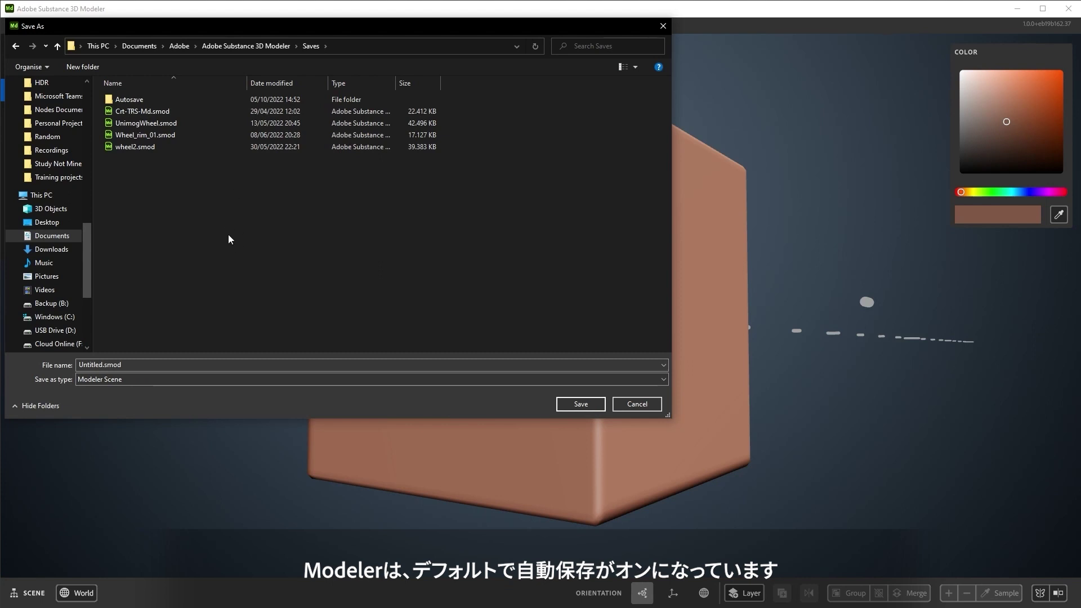
{"action": "double_click", "coordinate": [138, 100]}
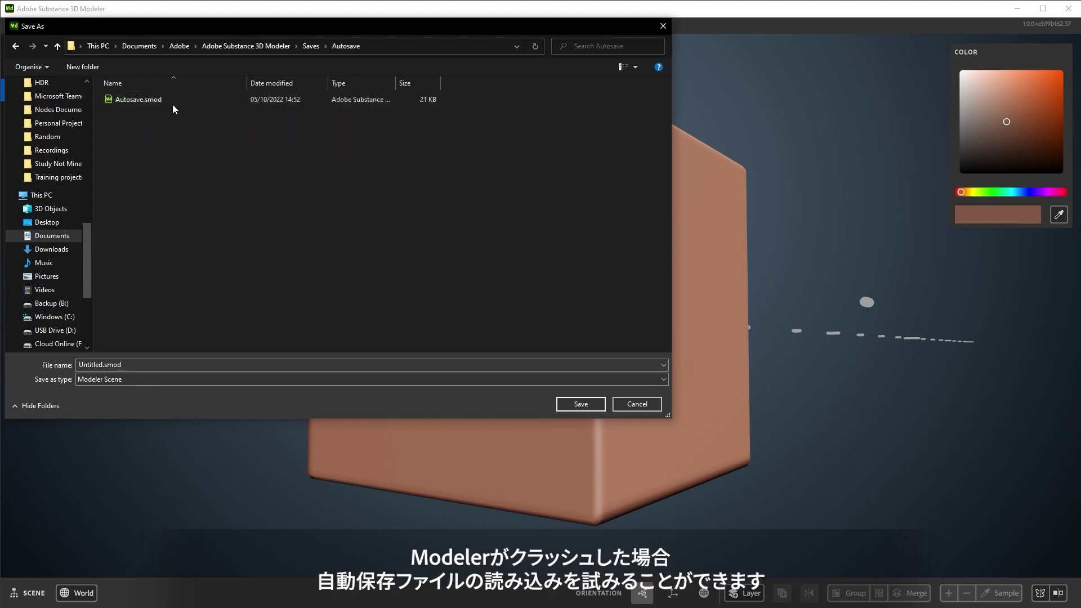
{"action": "key", "text": "alt+Left"}
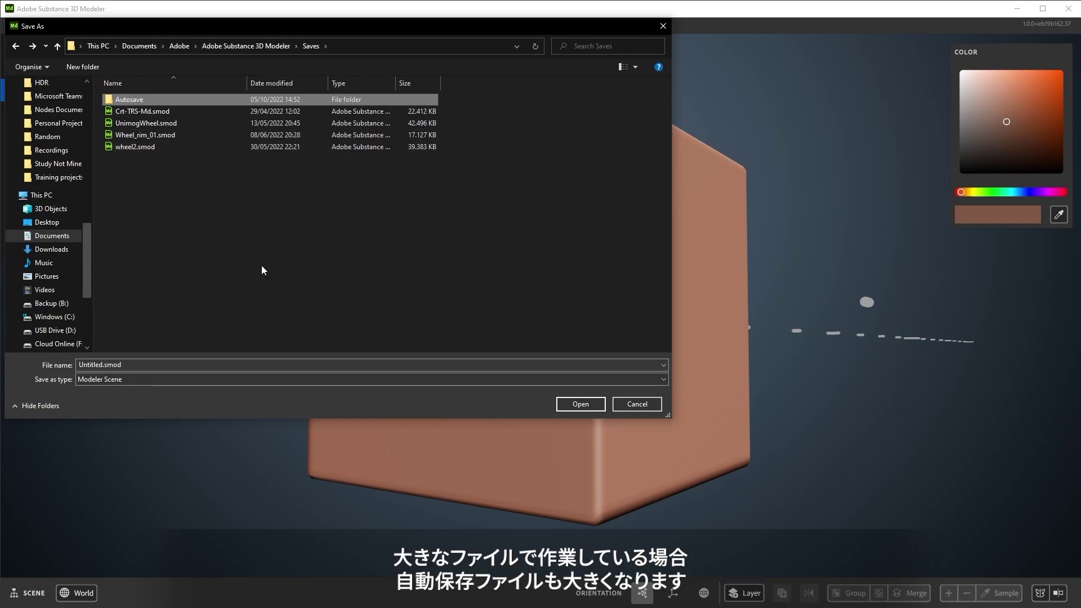
{"action": "left_click", "coordinate": [636, 404]}
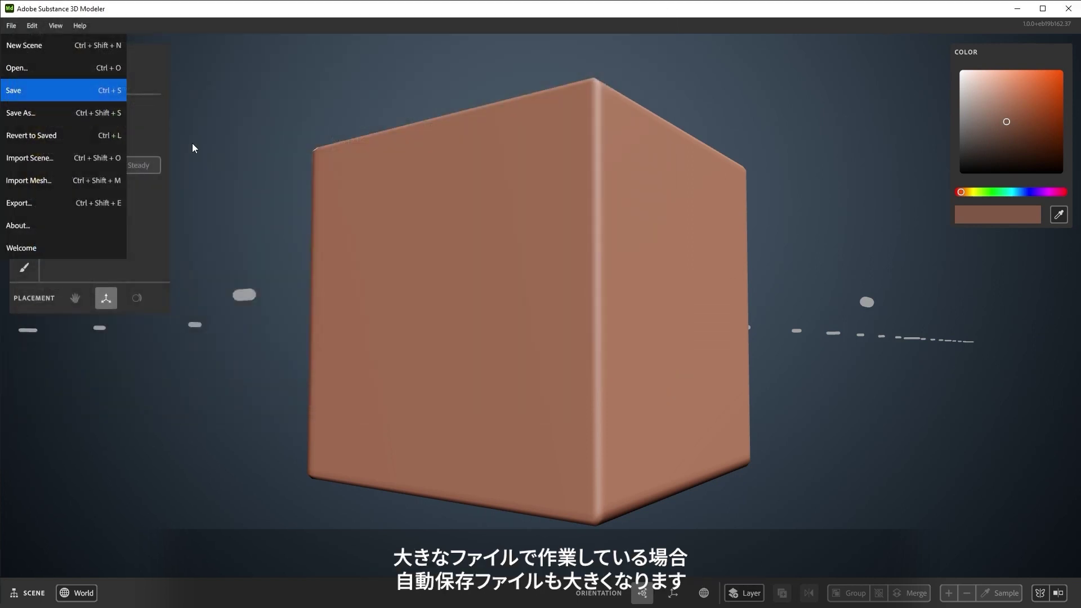
{"action": "left_click", "coordinate": [33, 31]}
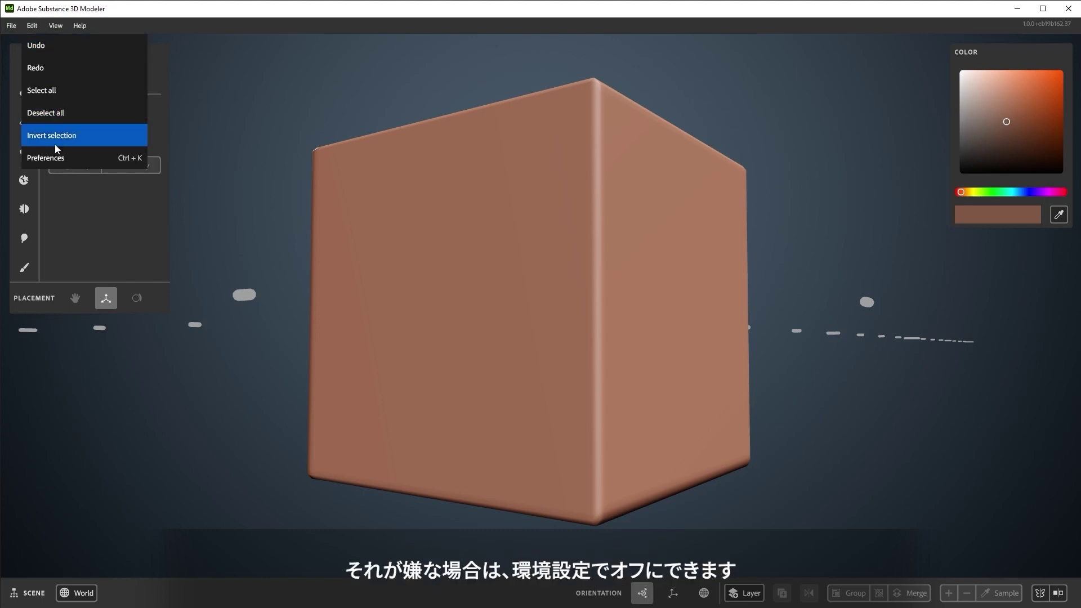
{"action": "left_click", "coordinate": [63, 158]}
{"action": "left_click", "coordinate": [355, 218]}
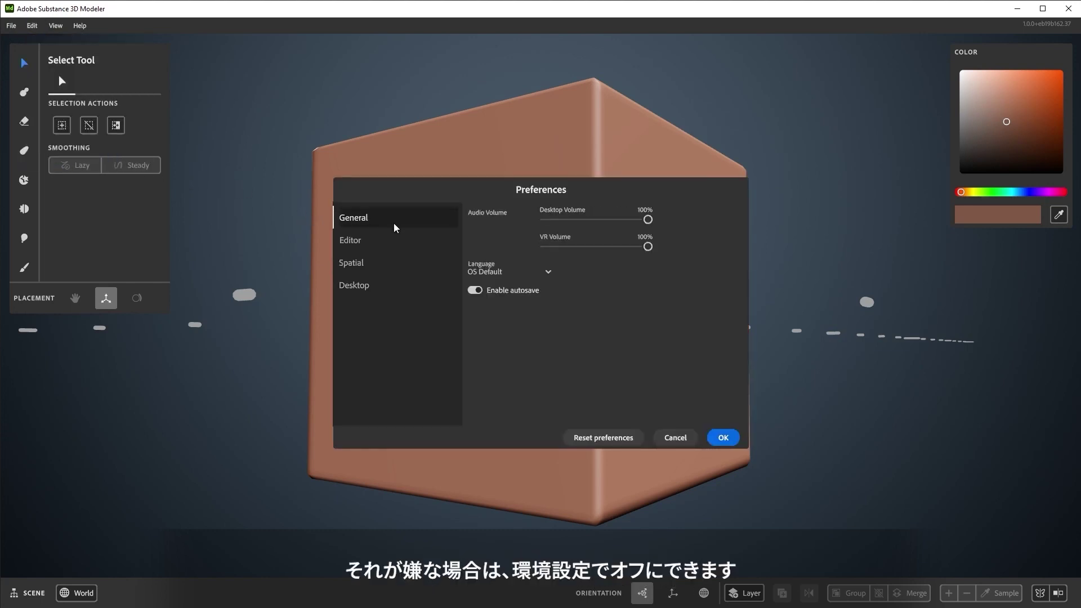
{"action": "left_click", "coordinate": [488, 291]}
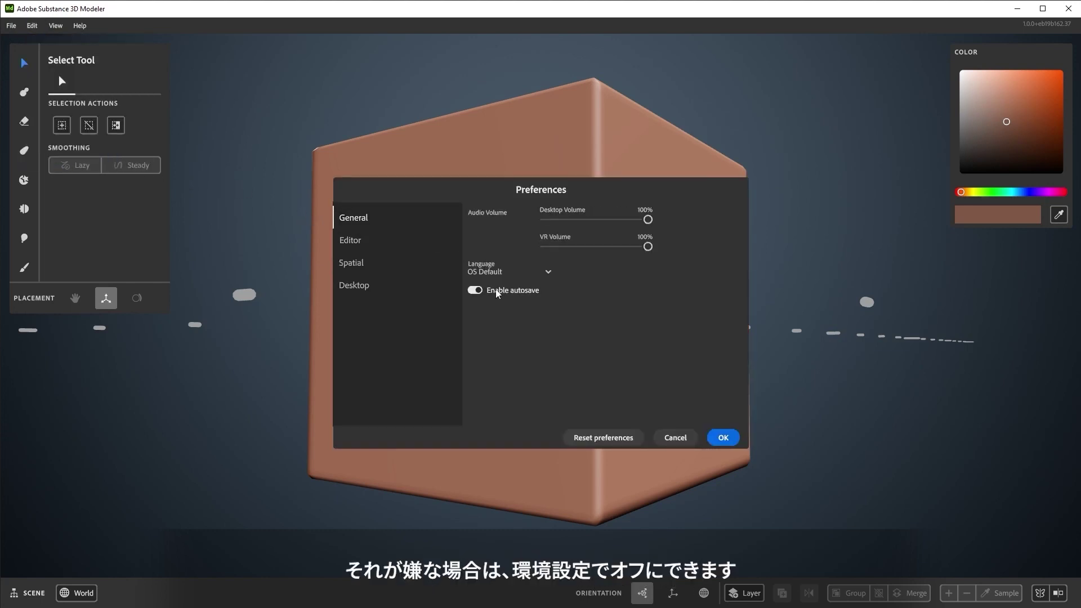
{"action": "left_click", "coordinate": [676, 442]}
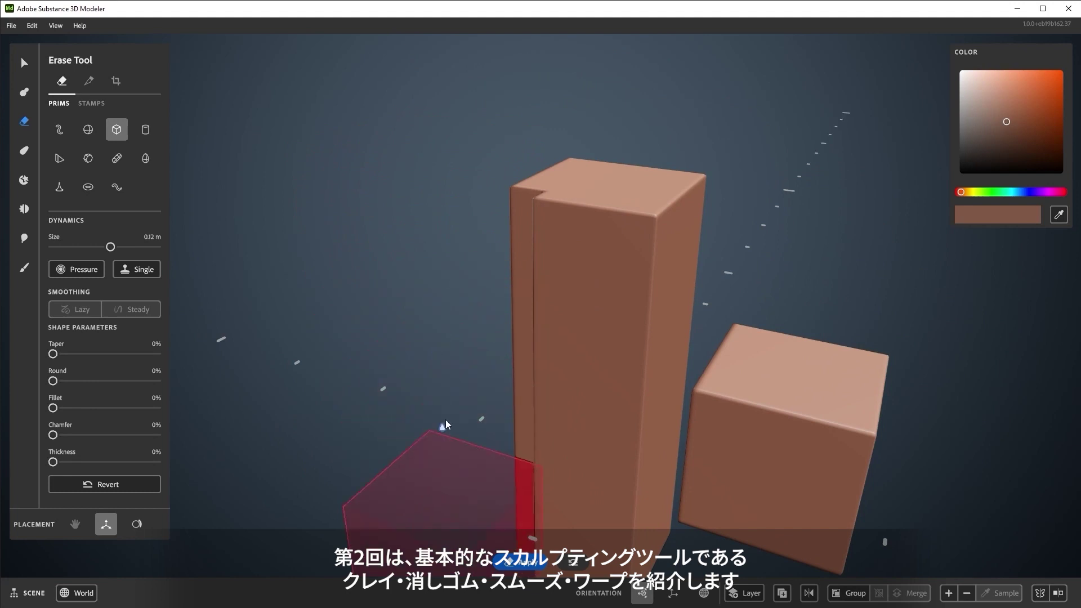
Position the erase box by the tall column and erase a wavy stroke down its front face
{"action": "left_click", "coordinate": [349, 248]}
{"action": "mouse_move", "coordinate": [350, 249]}
{"action": "left_mouse_down"}
{"action": "mouse_move", "coordinate": [446, 248]}
{"action": "mouse_move", "coordinate": [441, 100]}
{"action": "mouse_move", "coordinate": [580, 186]}
{"action": "left_mouse_up"}
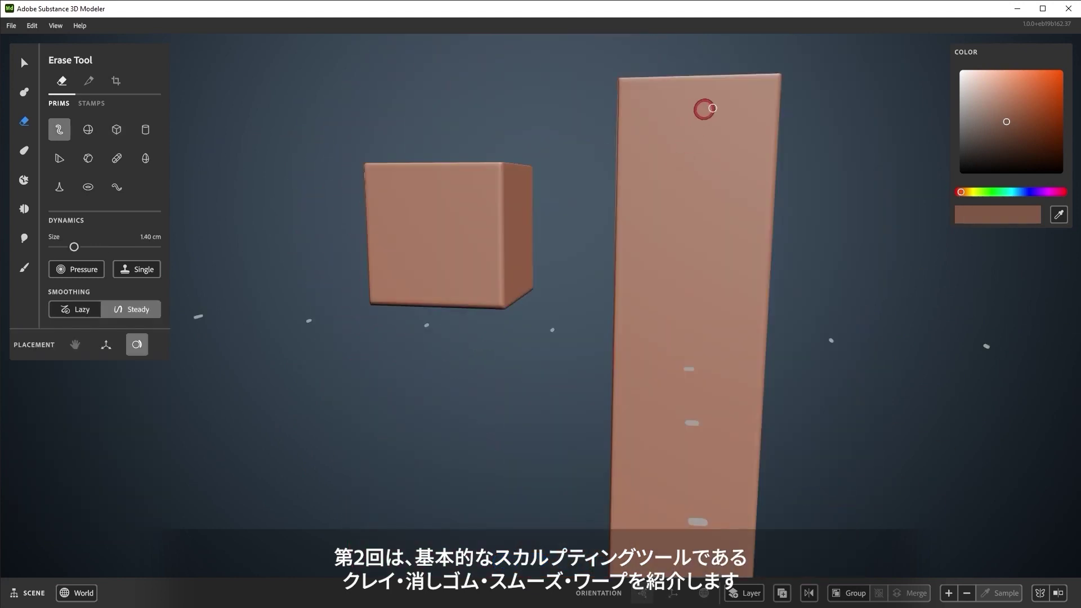
{"action": "left_click_drag", "start_coordinate": [699, 108], "coordinate": [684, 121]}
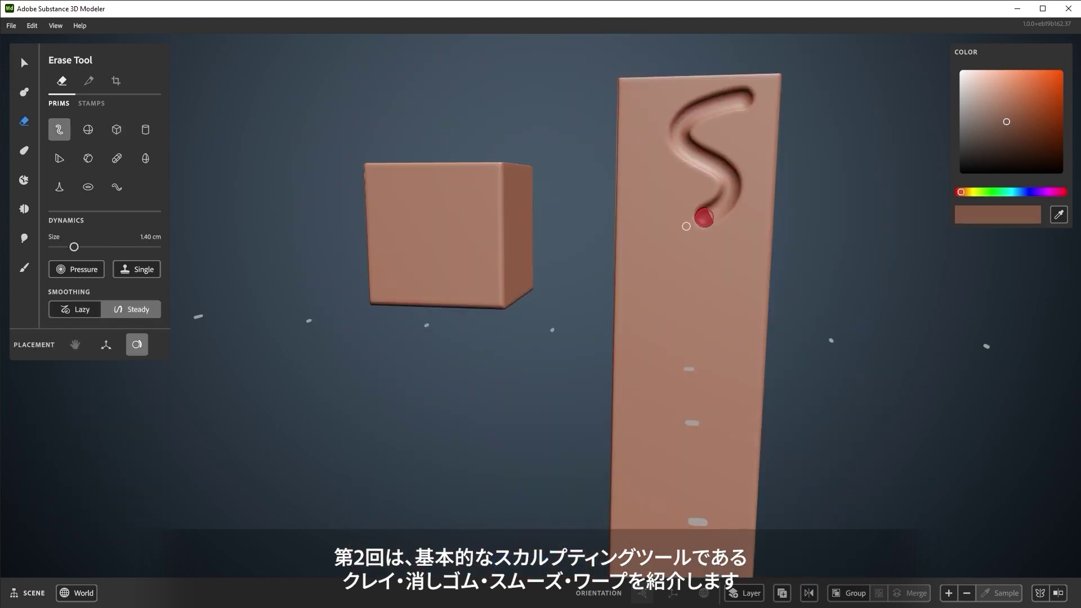
{"action": "mouse_move", "coordinate": [686, 226]}
{"action": "left_mouse_down"}
{"action": "mouse_move", "coordinate": [670, 261]}
{"action": "mouse_move", "coordinate": [724, 299]}
{"action": "mouse_move", "coordinate": [664, 339]}
{"action": "mouse_move", "coordinate": [719, 391]}
{"action": "left_mouse_up"}
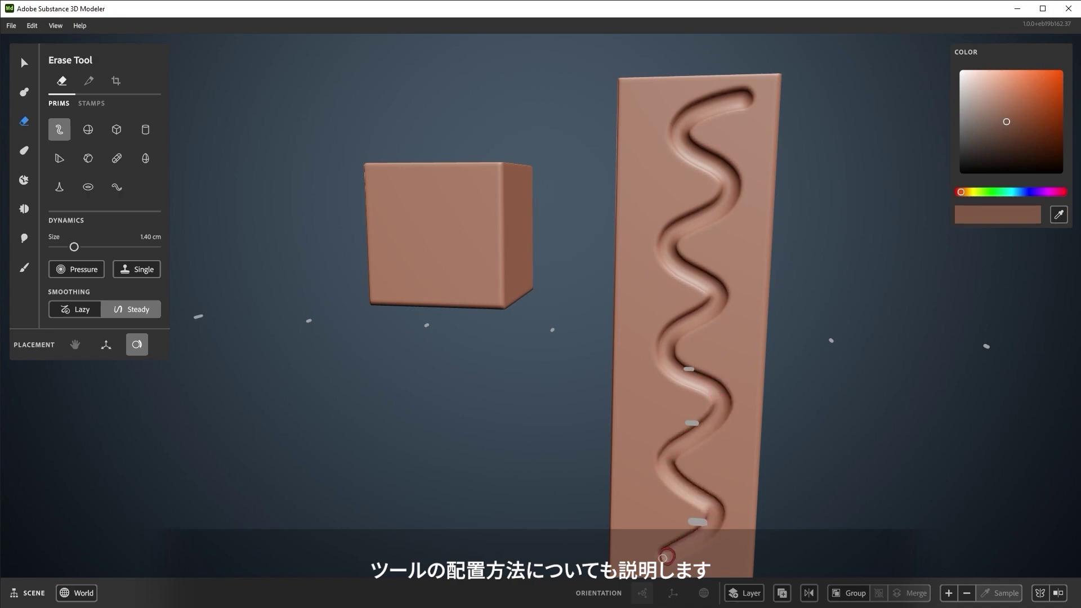